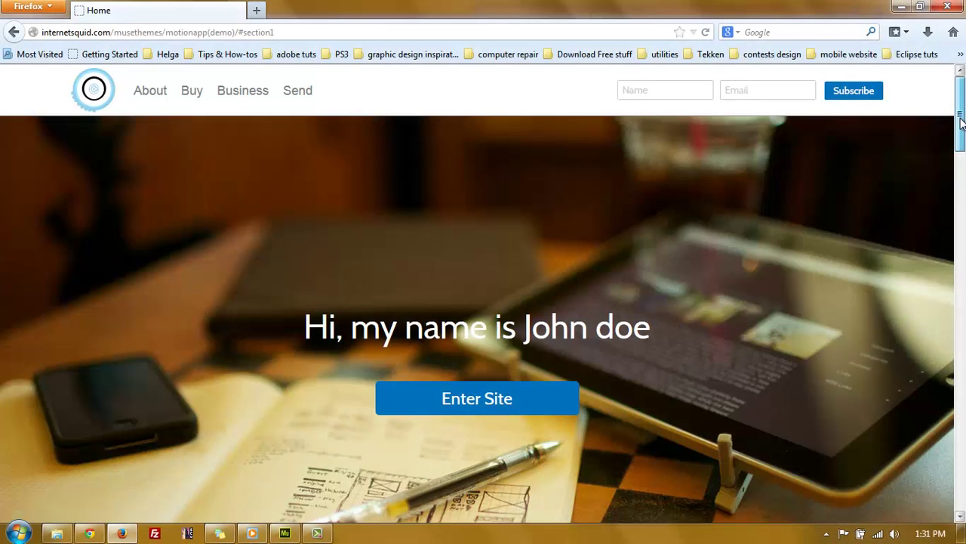
Select the Tablet Ready section's background rectangle in the Muse project.
drag(960, 111, 962, 272)
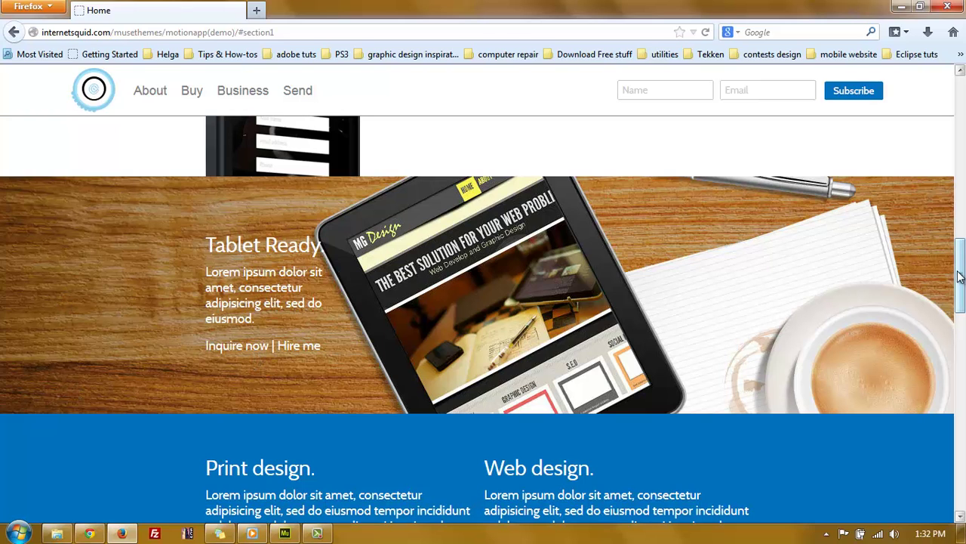
mouse_move(960, 276)
mouse_down()
mouse_move(961, 306)
mouse_move(961, 245)
mouse_move(961, 273)
mouse_up()
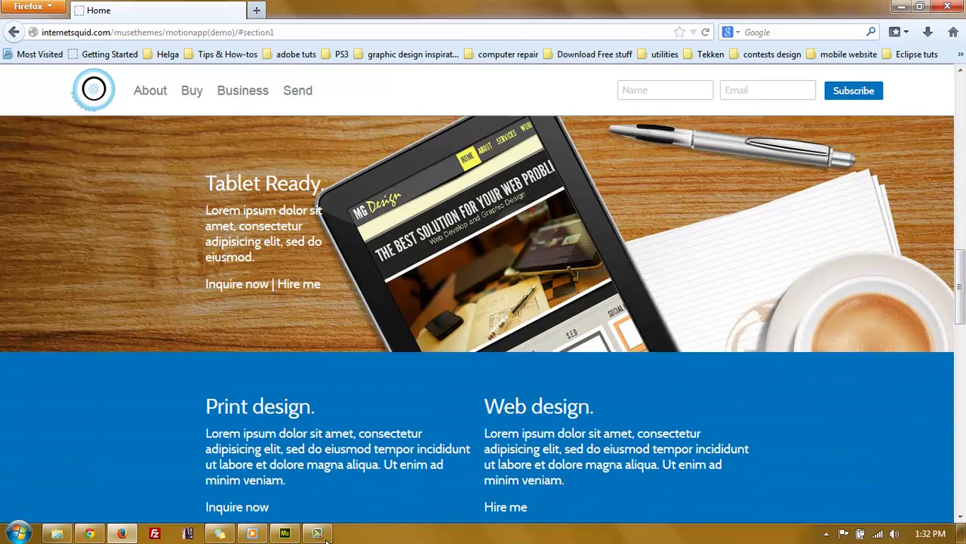
click(285, 533)
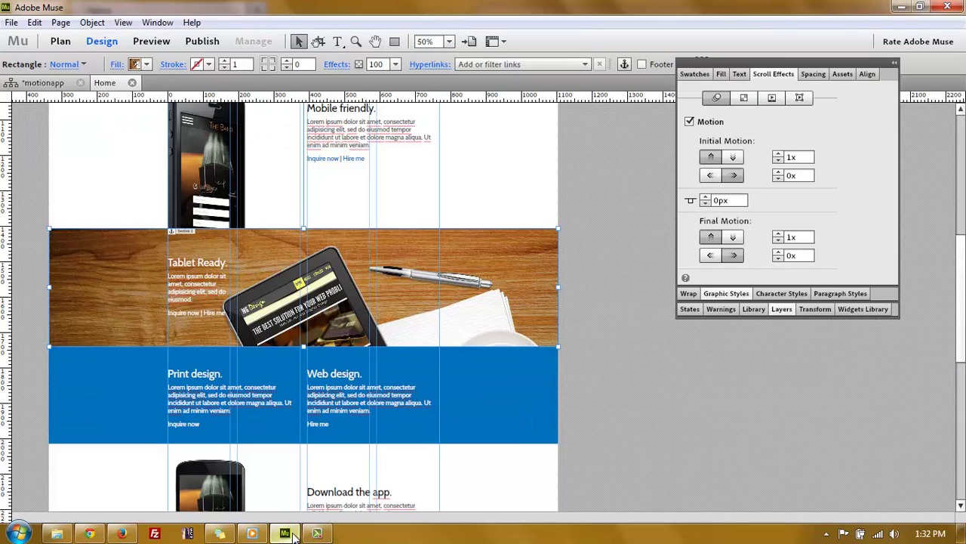
click(671, 406)
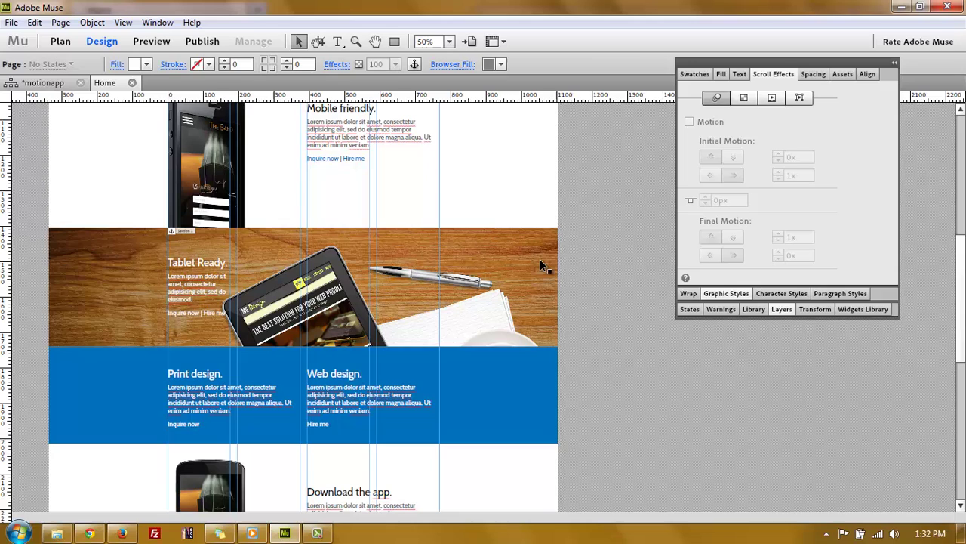
click(523, 250)
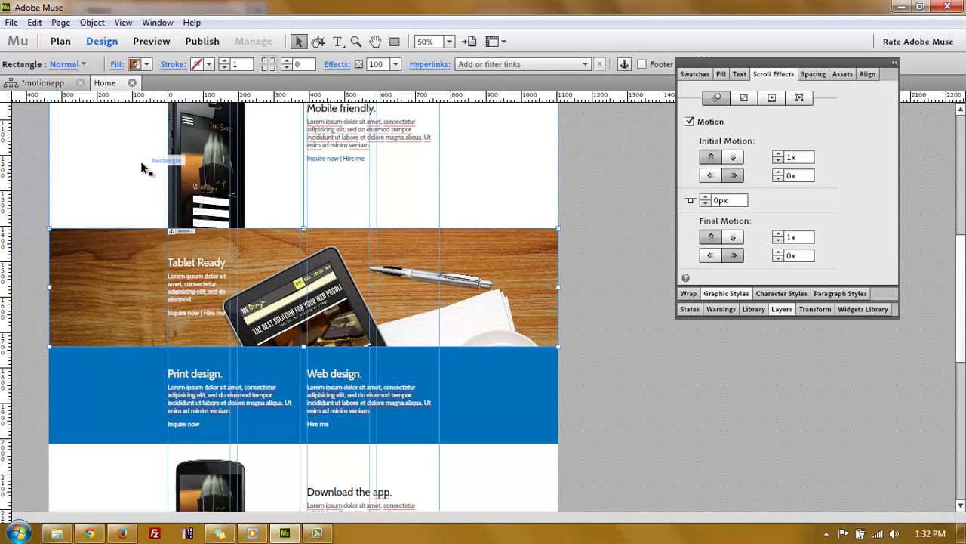
Set the rectangle's fill image to untitled-1.jpg from themes > my themes > ~FINISHED > Motionapp > Assets.
click(117, 65)
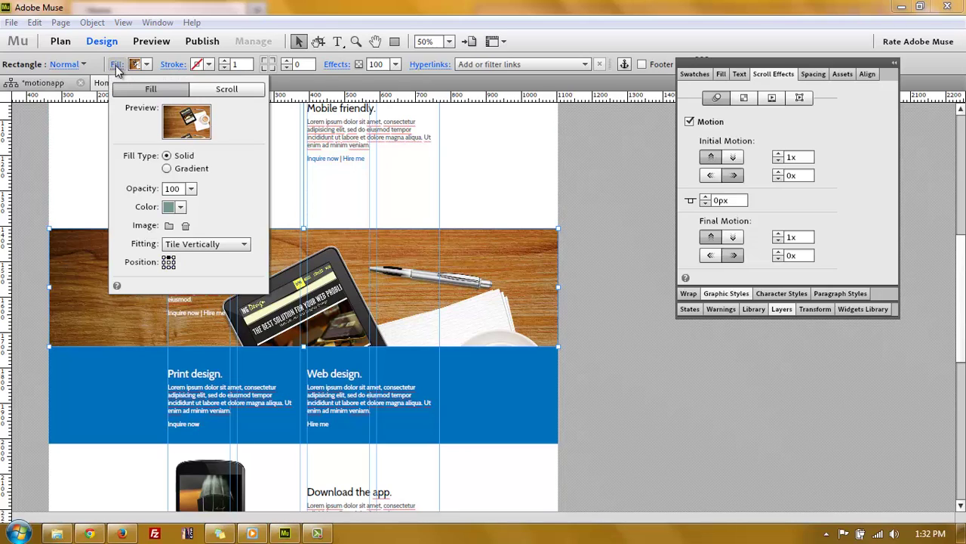
click(169, 226)
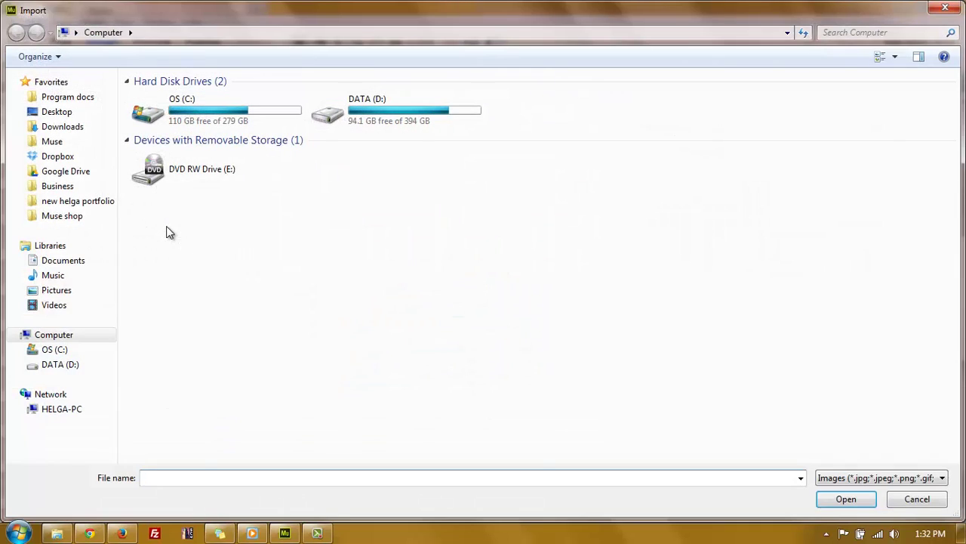
click(70, 216)
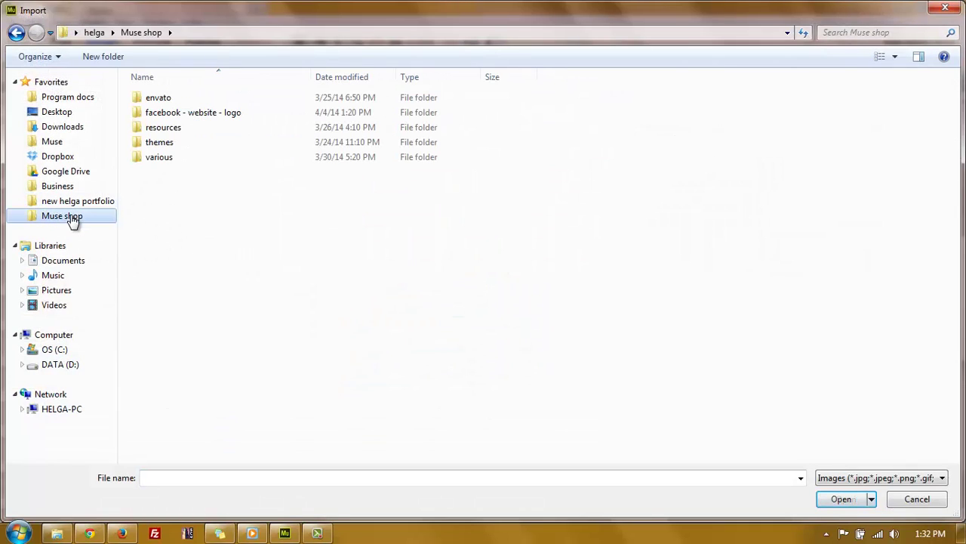
double_click(171, 144)
double_click(176, 113)
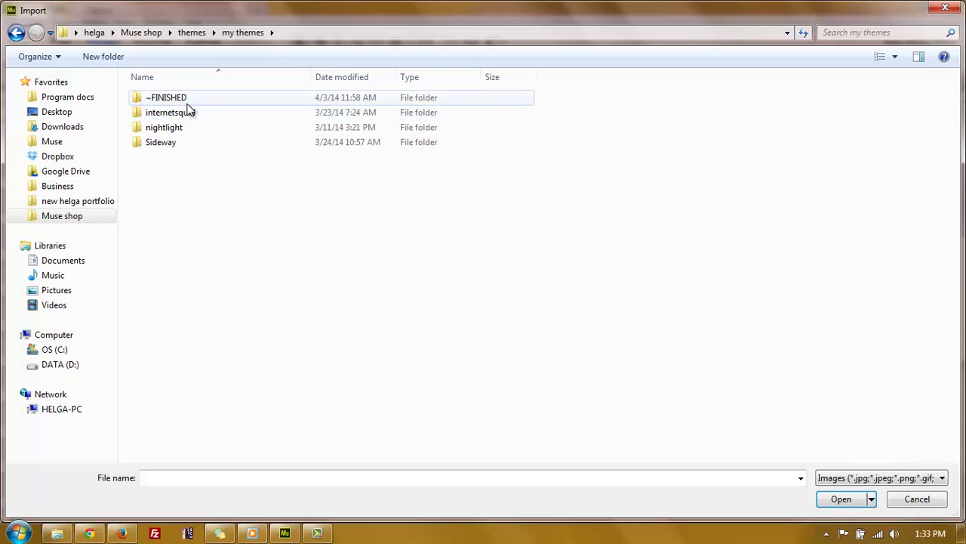
double_click(181, 99)
double_click(174, 202)
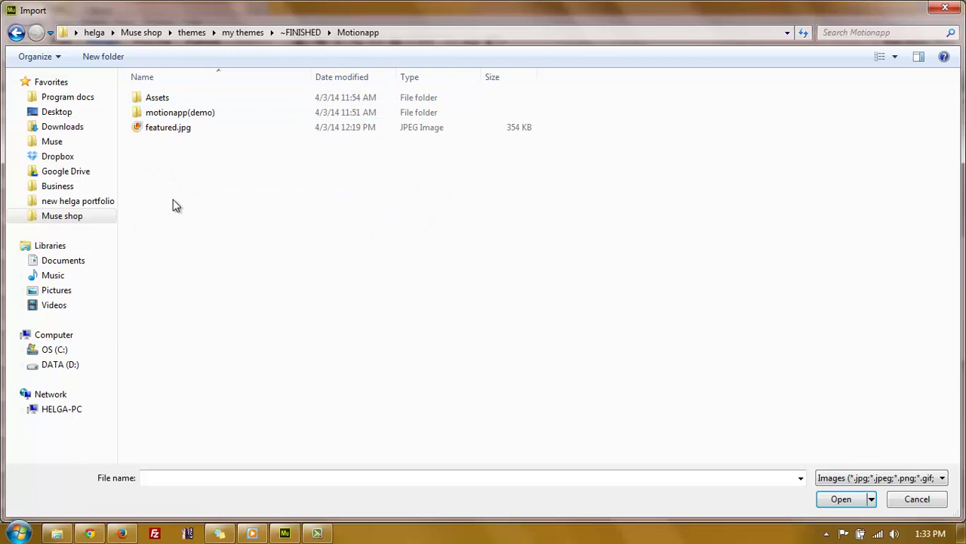
double_click(159, 97)
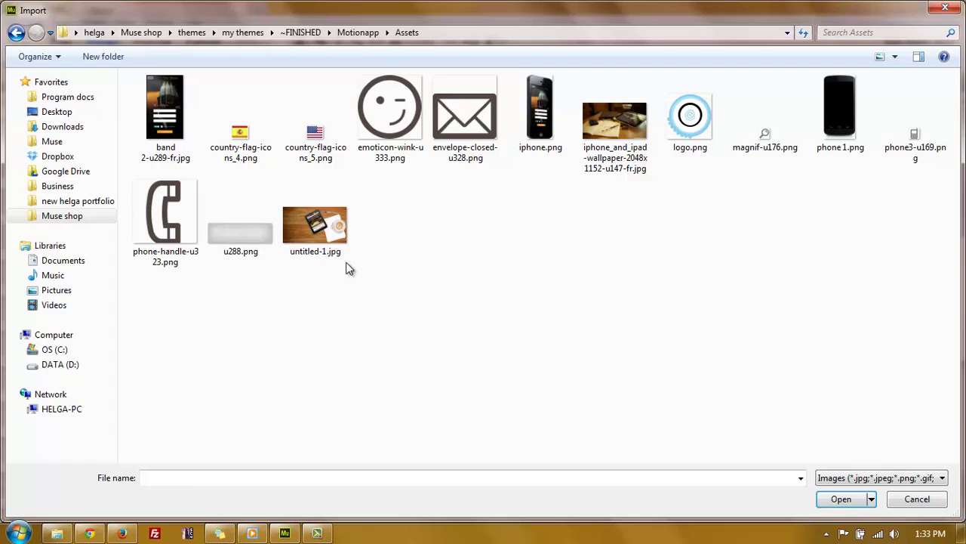
click(326, 218)
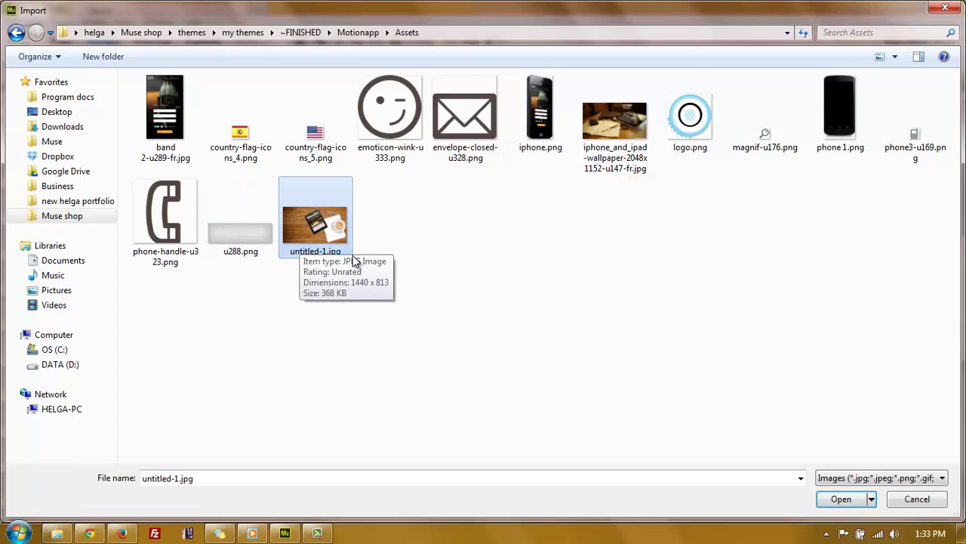
double_click(349, 244)
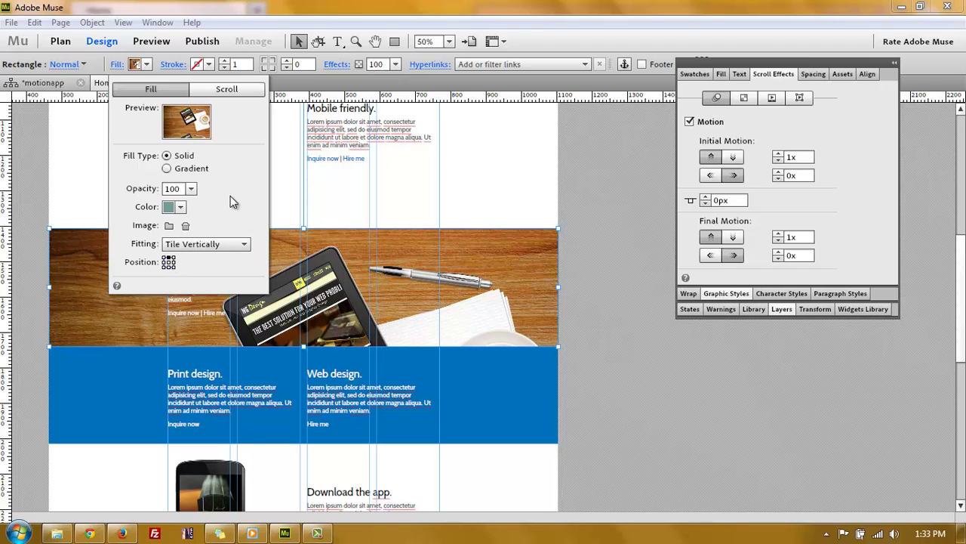
In the fill's Scroll settings, set initial and final vertical motion speed to 0.5x.
click(226, 89)
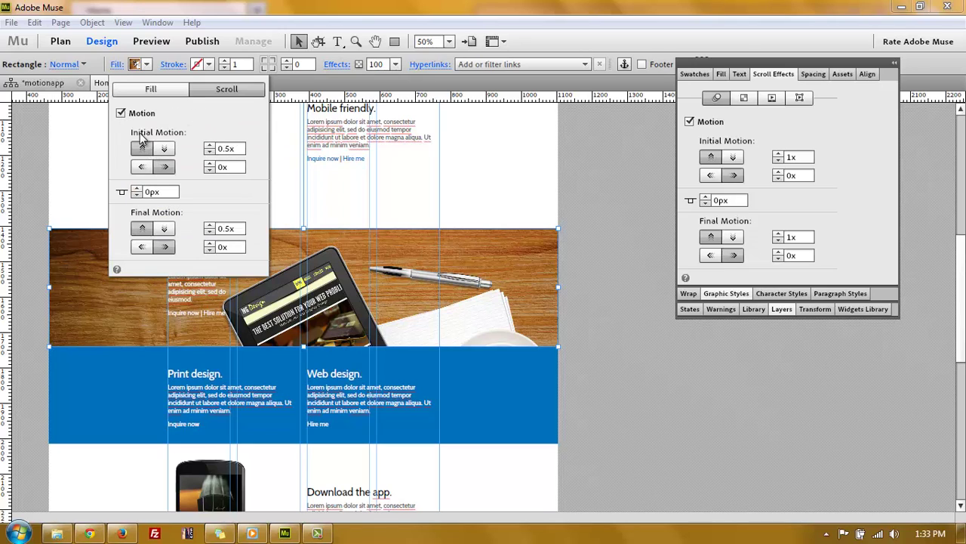
click(236, 149)
double_click(235, 149)
click(234, 148)
mouse_move(235, 148)
mouse_down()
mouse_move(216, 148)
mouse_move(242, 148)
mouse_up()
click(236, 149)
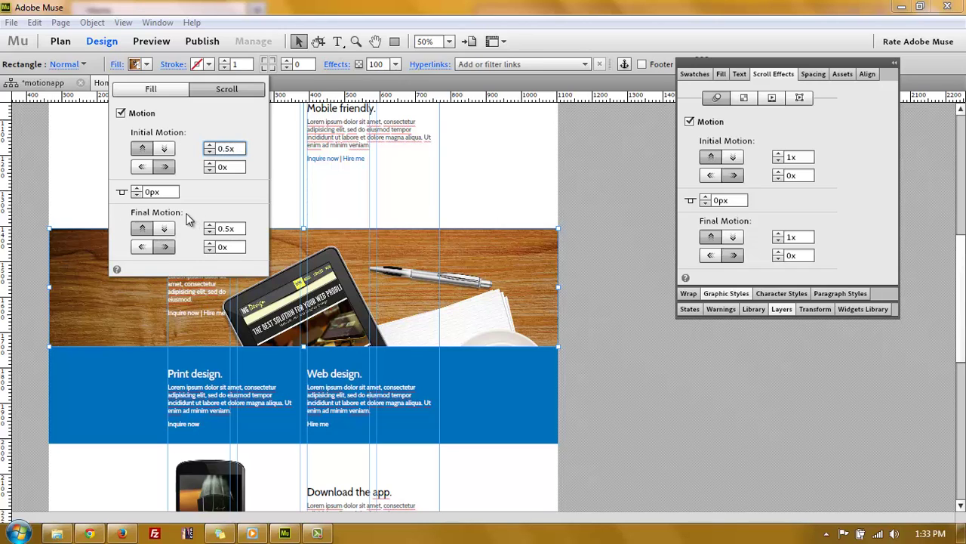
click(224, 229)
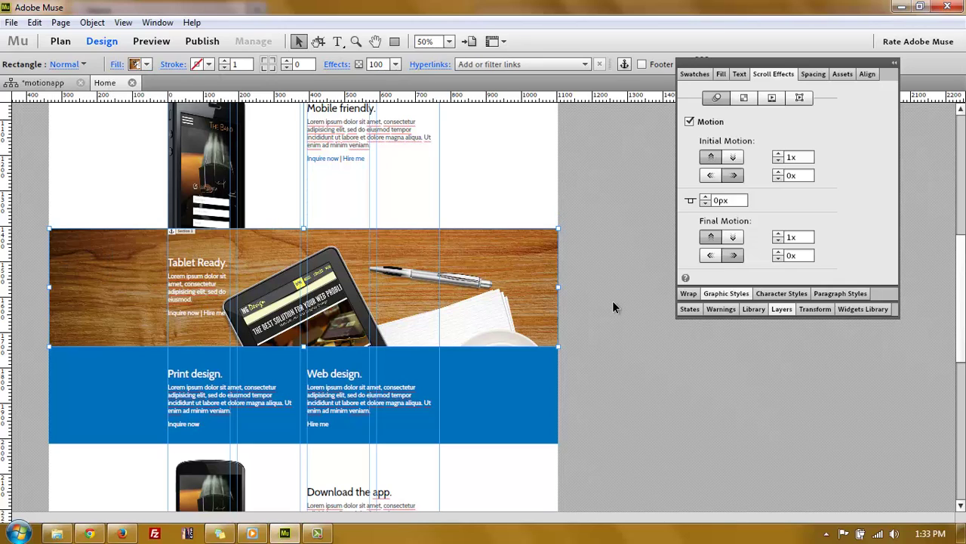
click(613, 302)
click(504, 250)
drag(463, 246, 703, 334)
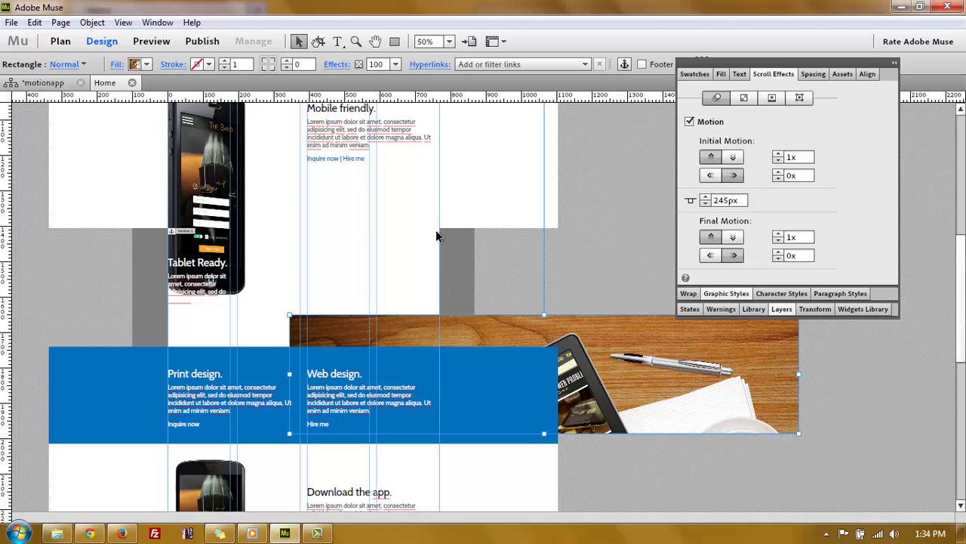
click(361, 135)
click(193, 206)
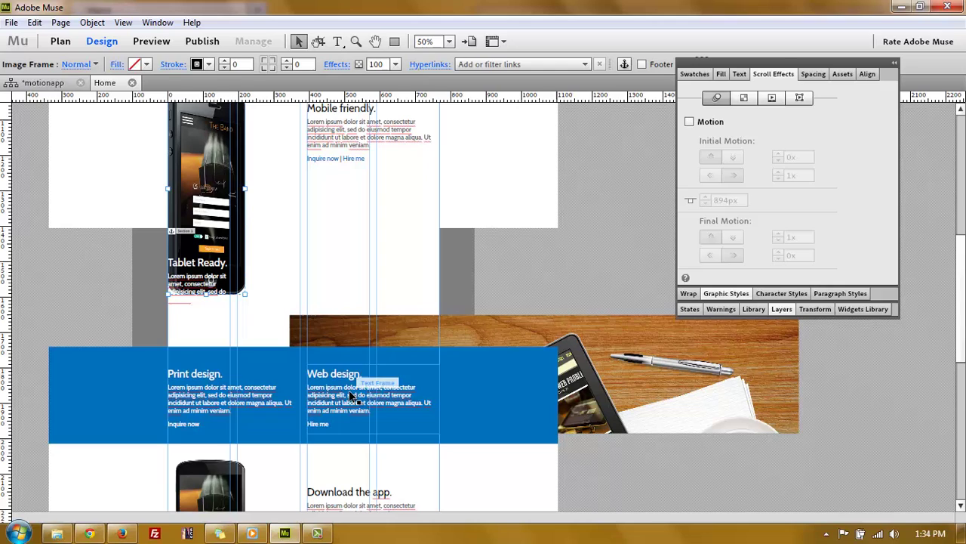
click(213, 392)
click(214, 236)
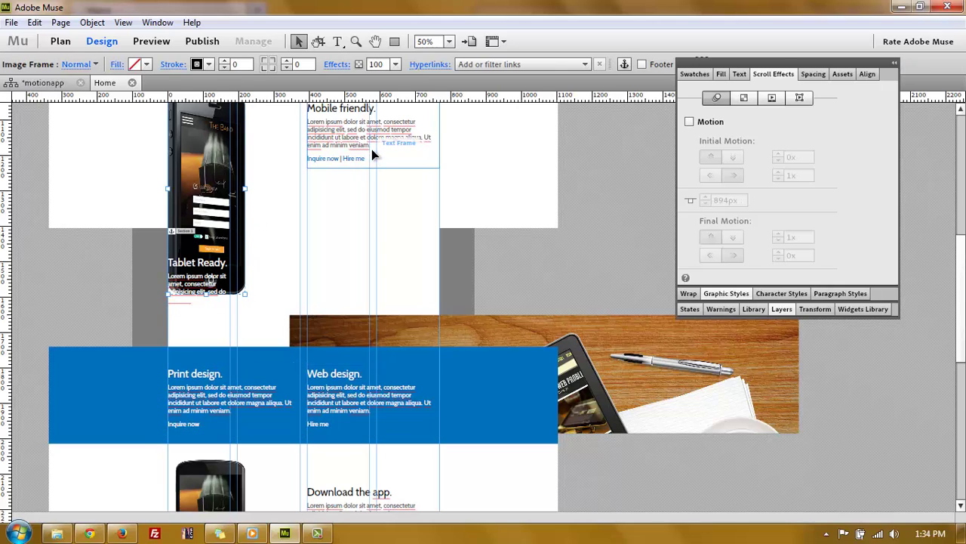
click(372, 148)
click(217, 495)
click(189, 385)
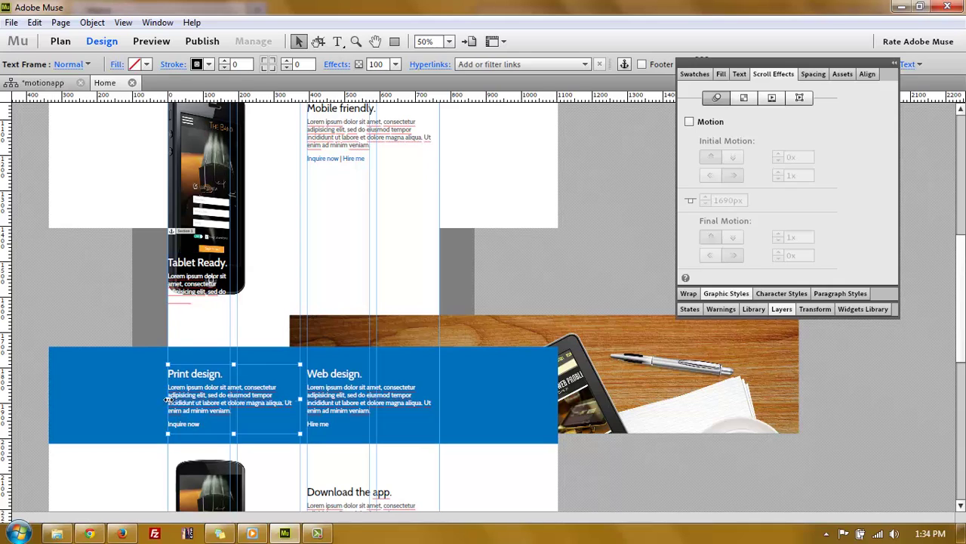
drag(168, 398, 110, 398)
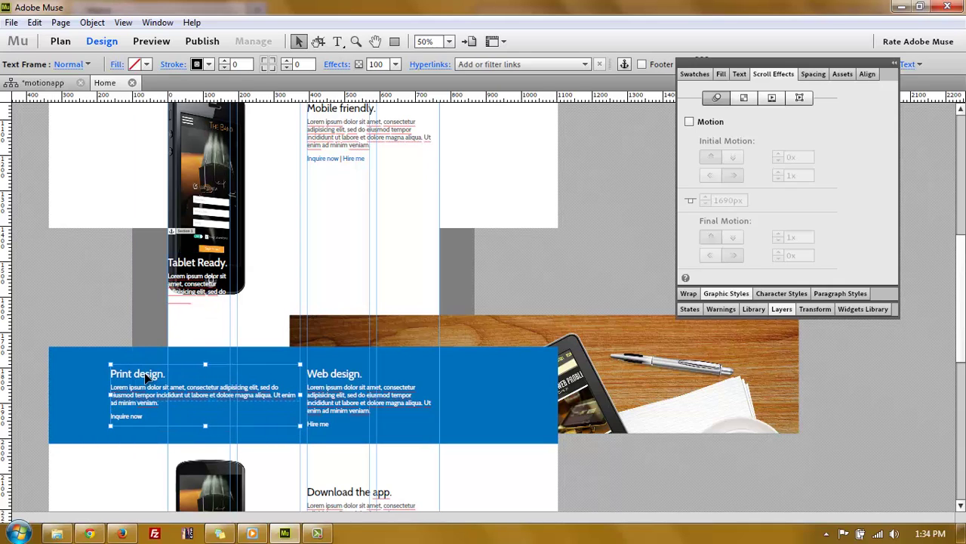
key(ctrl+z)
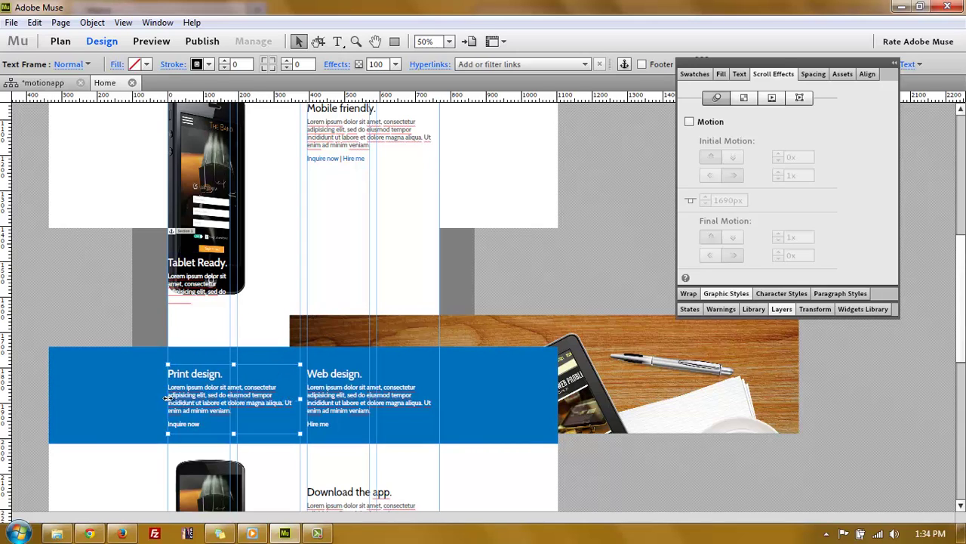
drag(167, 399, 118, 400)
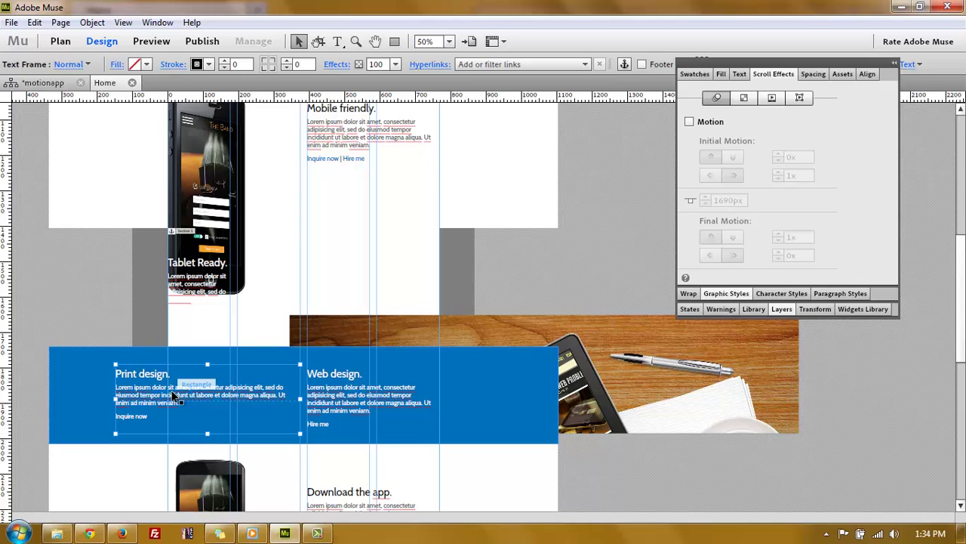
key(ctrl+z)
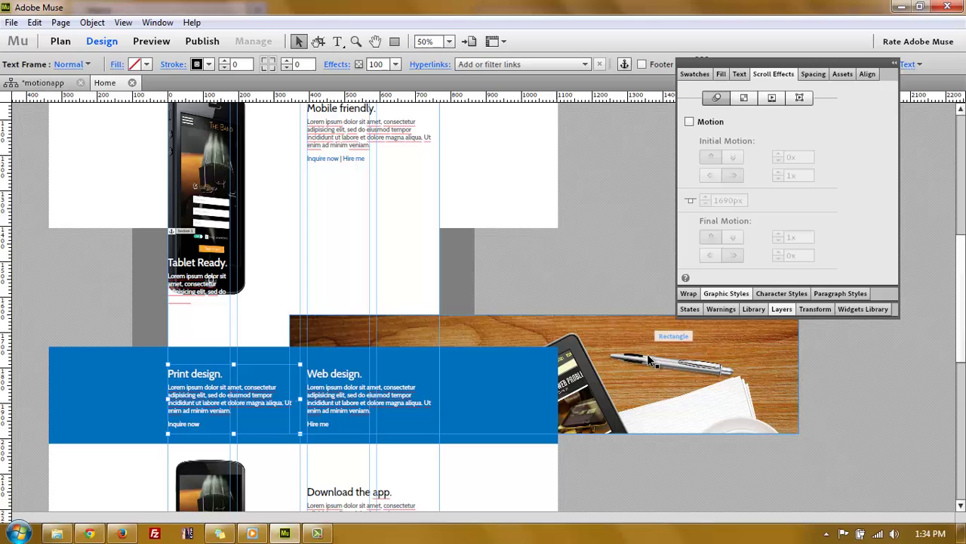
drag(650, 384, 410, 300)
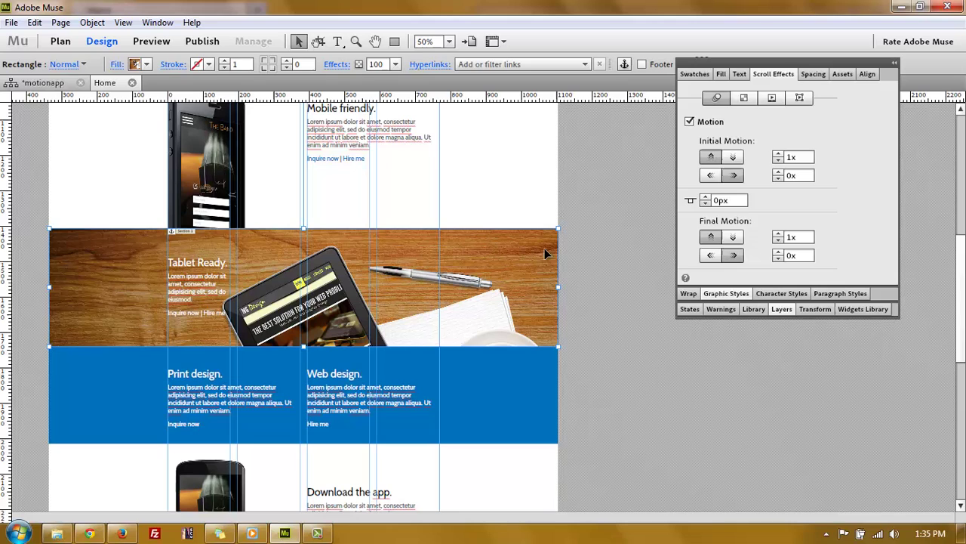
click(602, 258)
click(536, 259)
scroll(522, 283, up, 3)
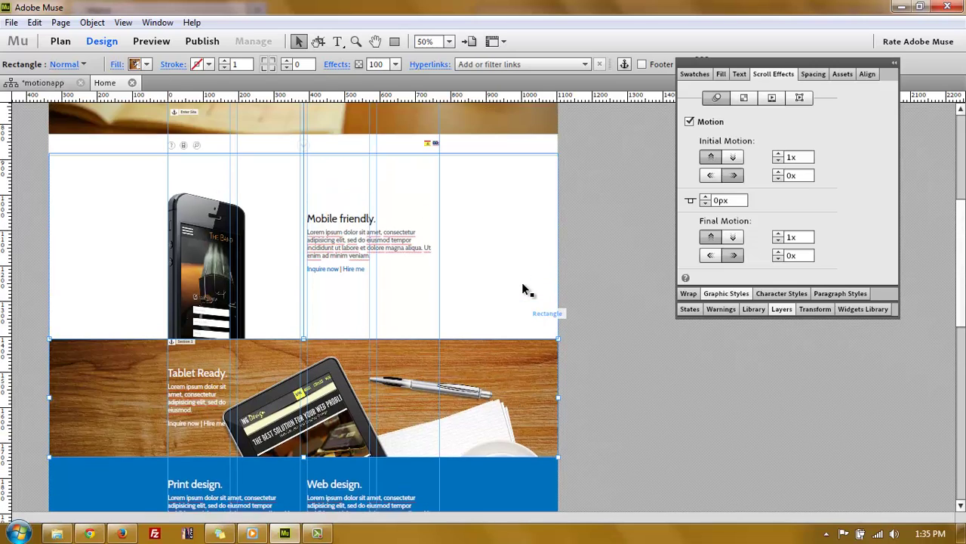
click(524, 277)
scroll(529, 347, down, 1)
click(535, 388)
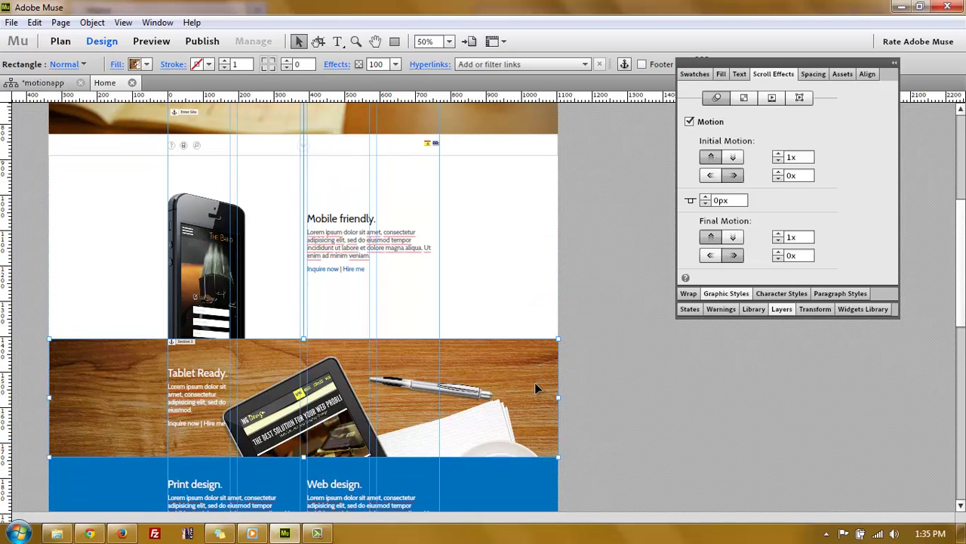
Return the wooden Tablet Ready strip to its position, reselect it, and uncheck Motion.
drag(536, 393, 437, 339)
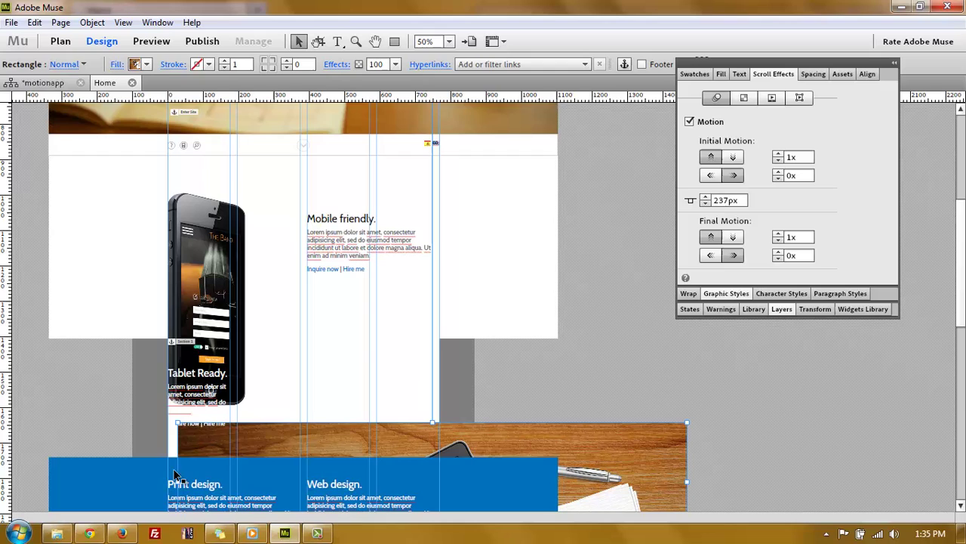
click(571, 383)
click(516, 364)
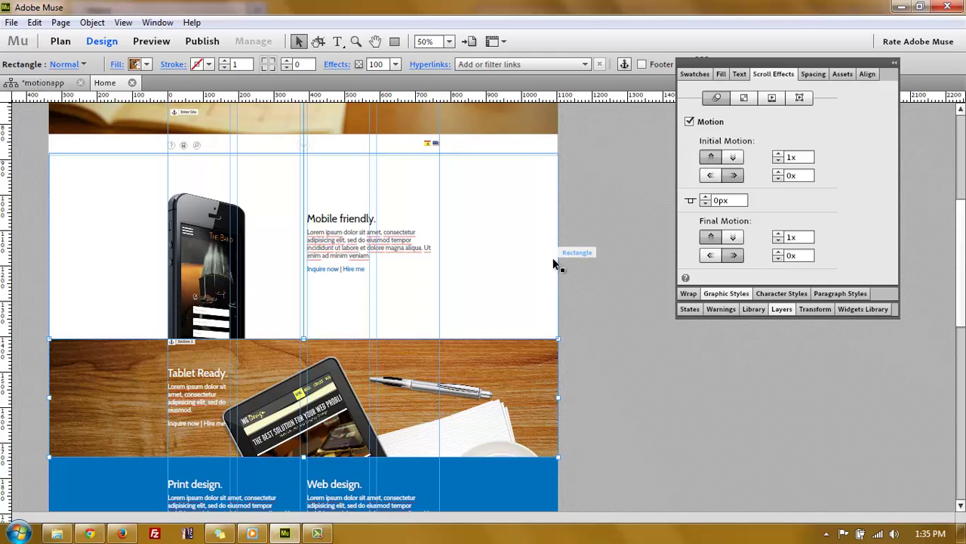
click(584, 287)
click(532, 370)
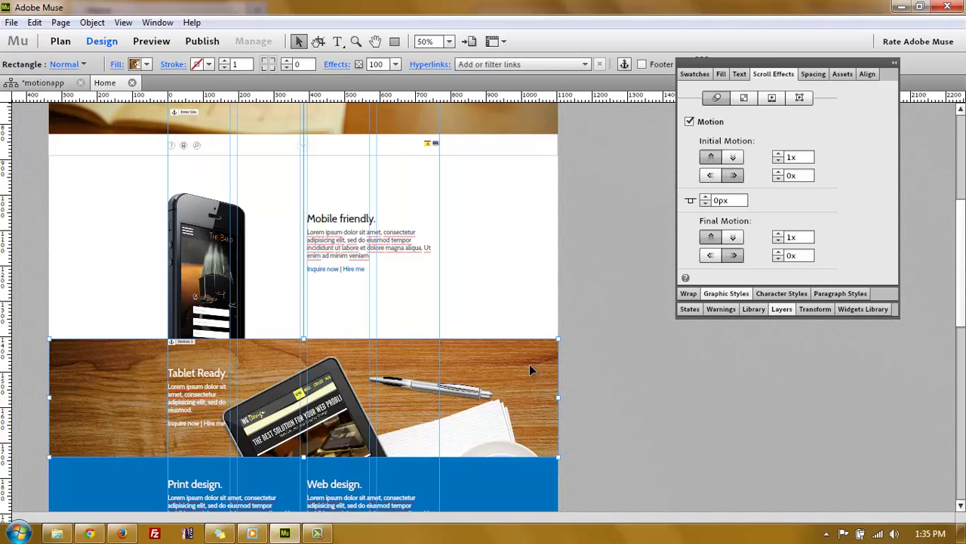
click(689, 122)
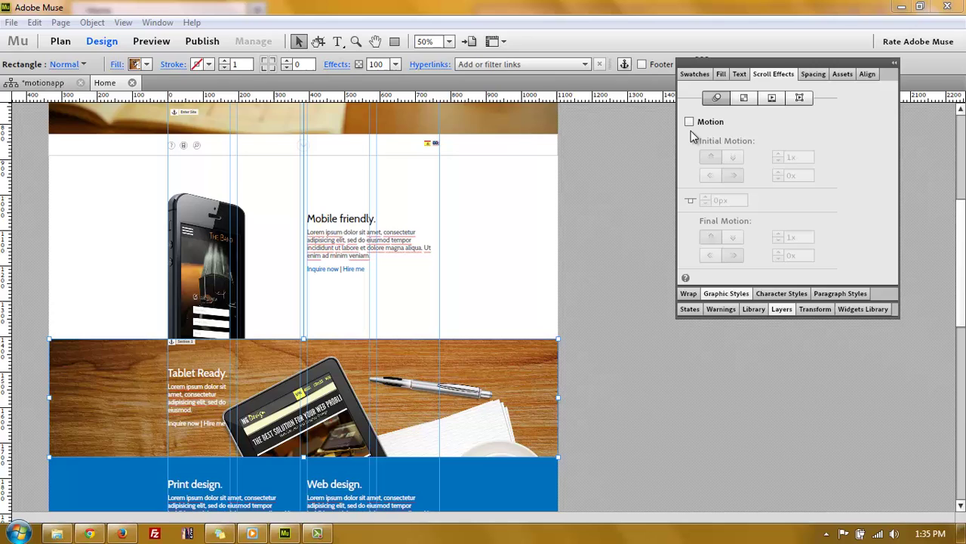
Preview the site in Chrome via File > Preview Site in Browser and resize the browser window.
click(12, 21)
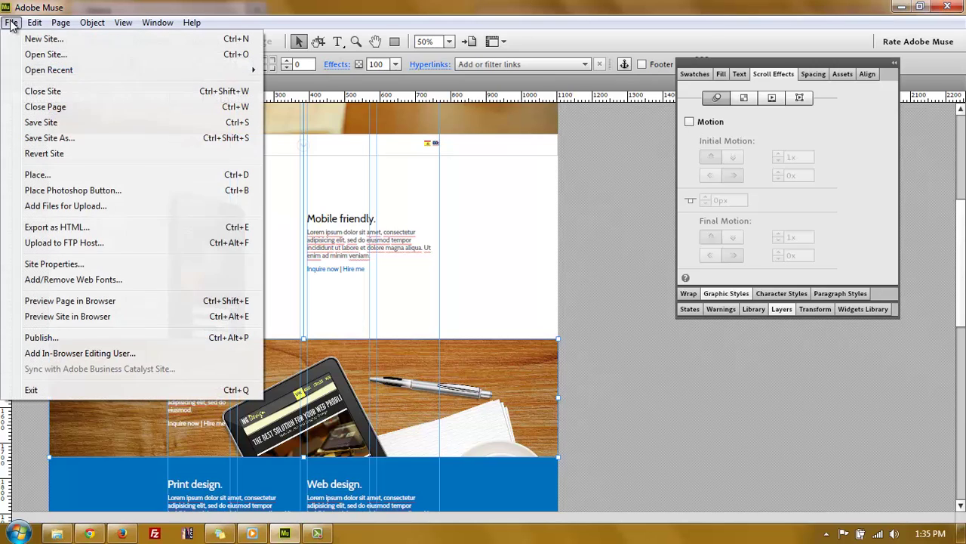
click(68, 316)
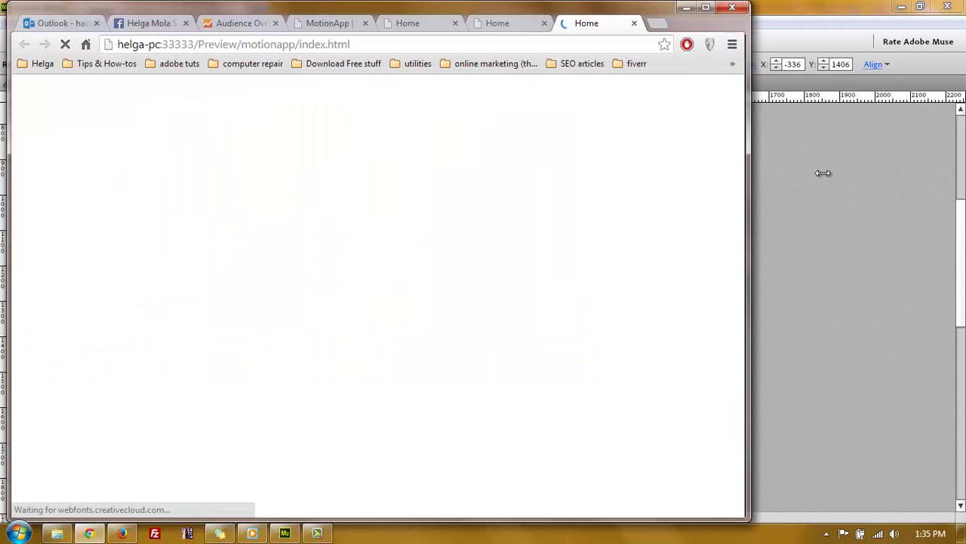
drag(747, 176, 876, 174)
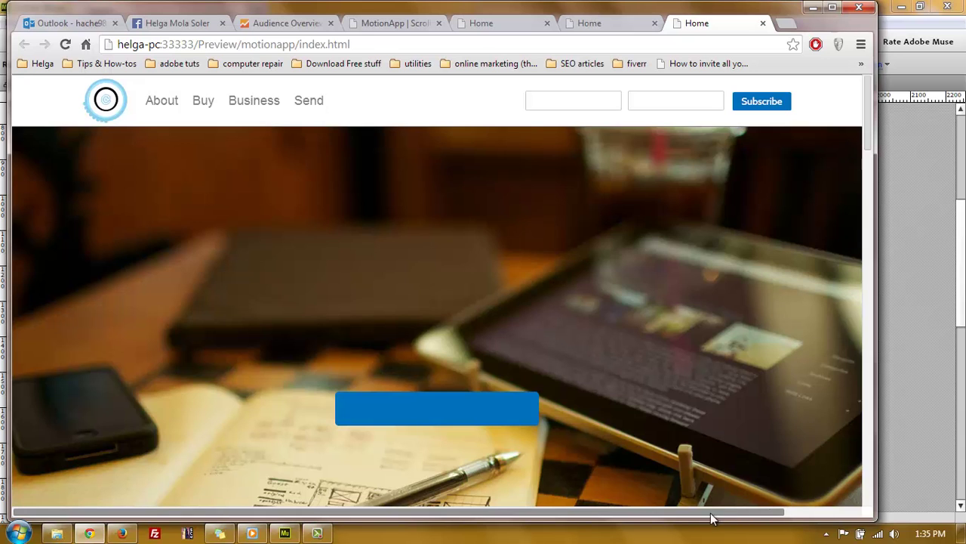
drag(746, 512, 676, 511)
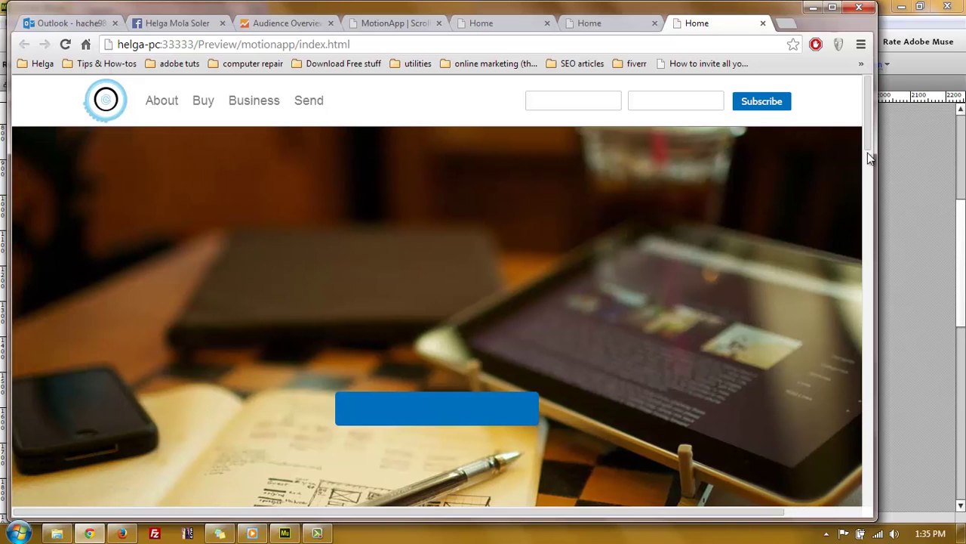
drag(872, 157, 871, 233)
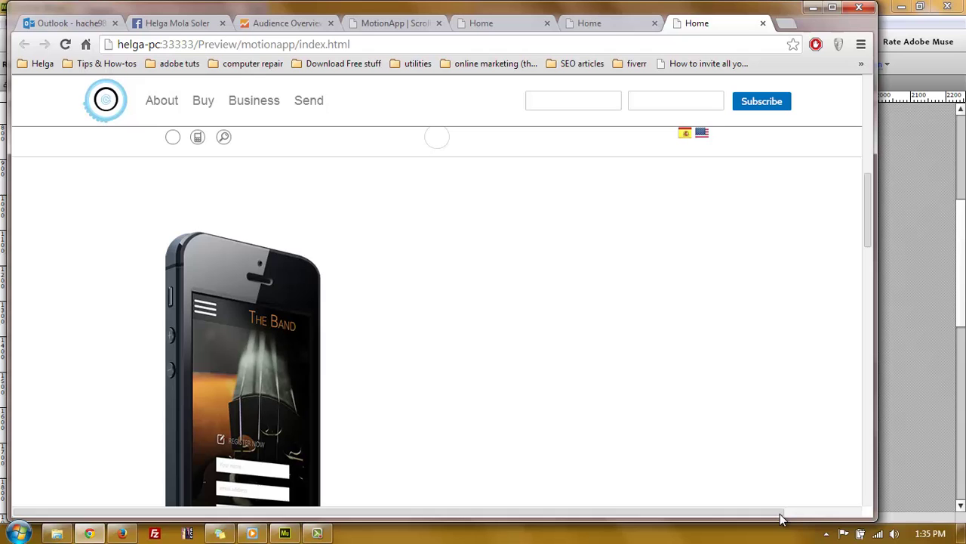
drag(878, 343, 532, 345)
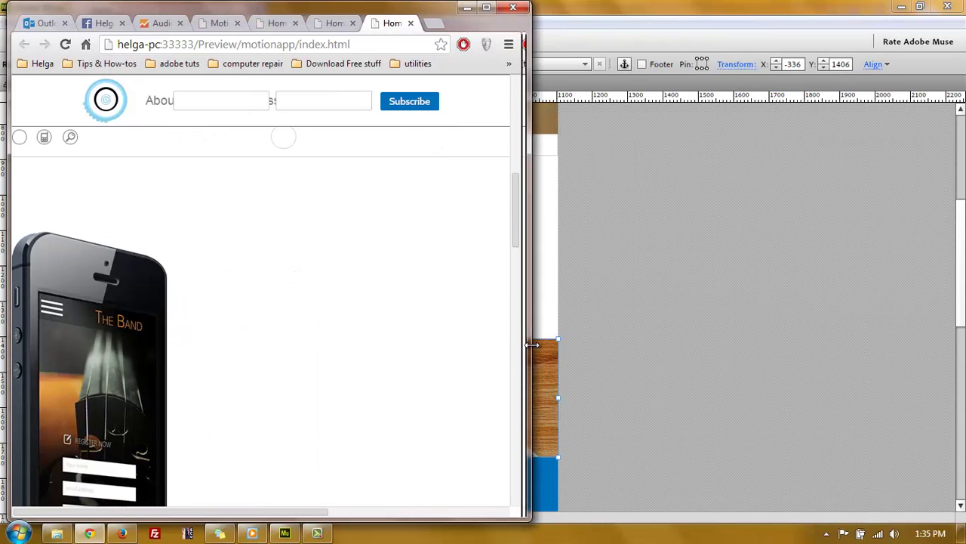
drag(294, 518, 219, 516)
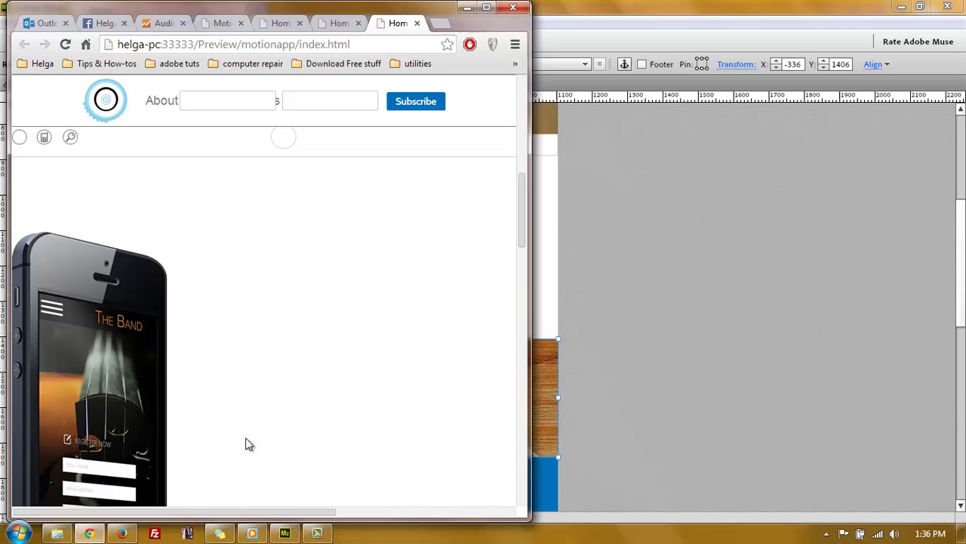
Jump to the tablet section in the preview, scroll through it, and return to Muse.
click(285, 141)
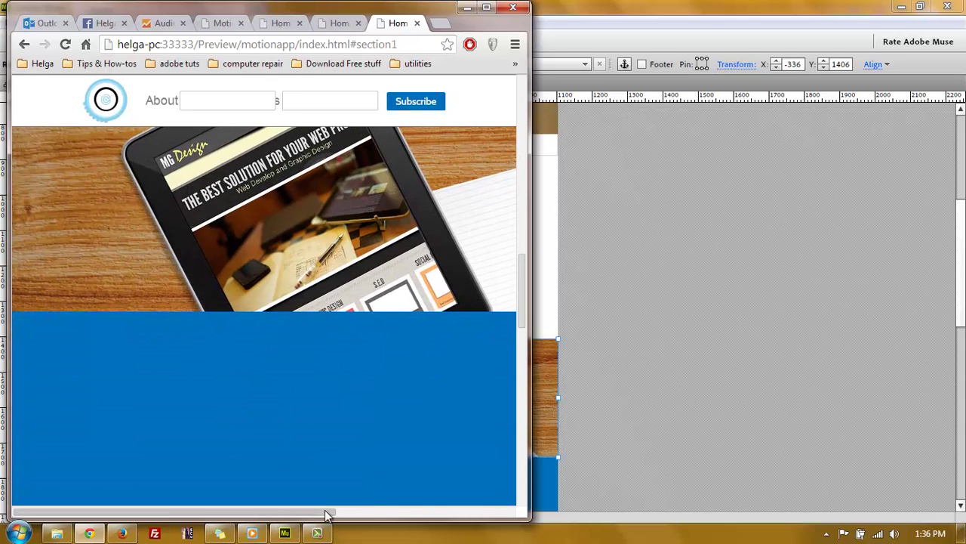
drag(325, 514, 521, 513)
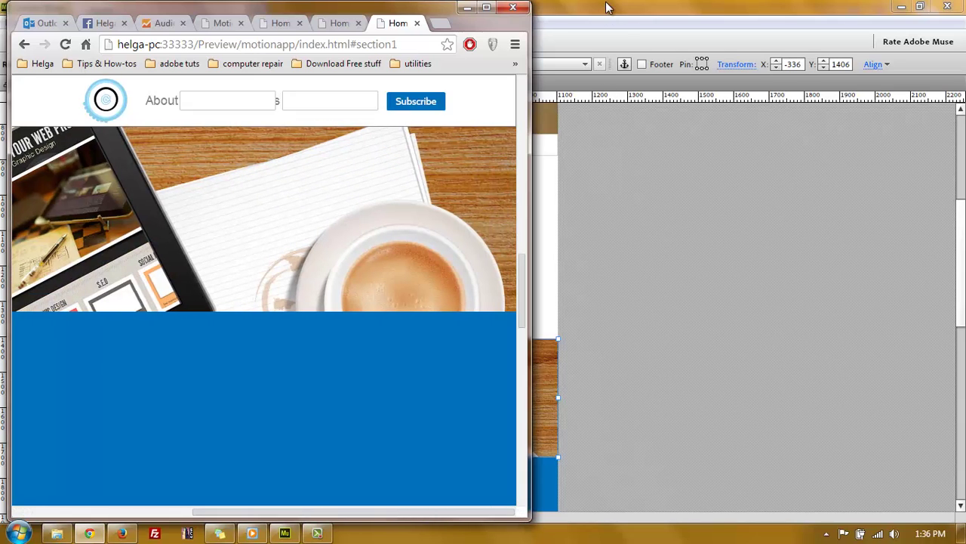
click(655, 237)
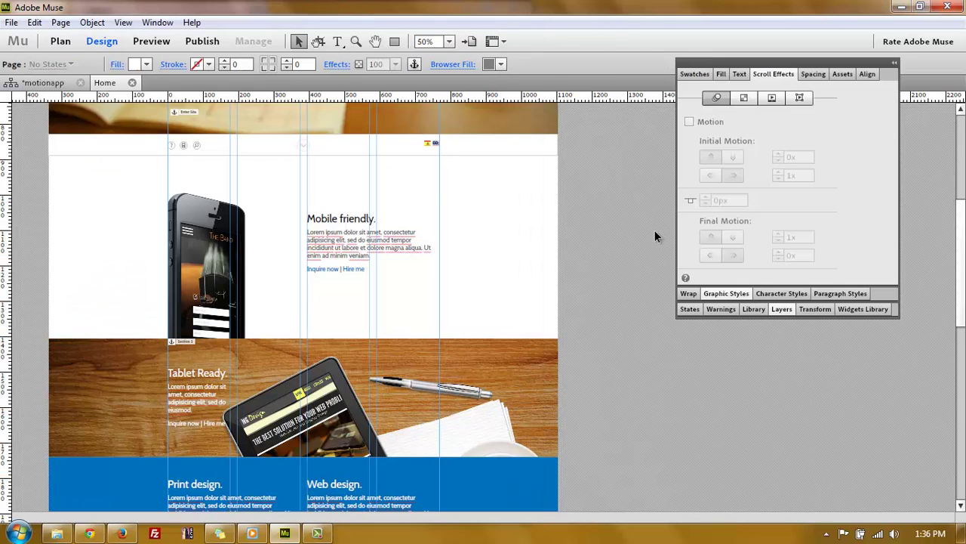
Reselect the wooden rectangle, re-check Motion, and keep 1x upward initial and final speeds.
click(527, 363)
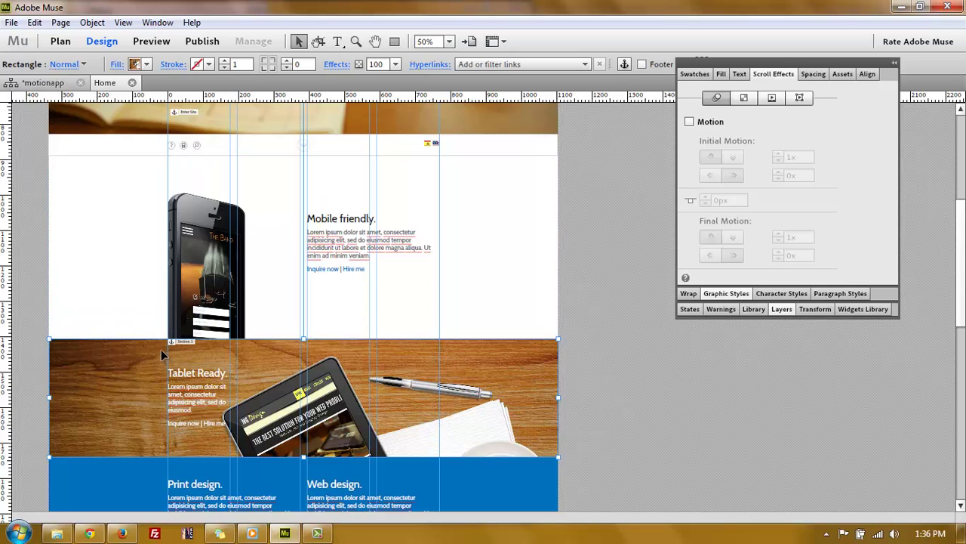
click(689, 122)
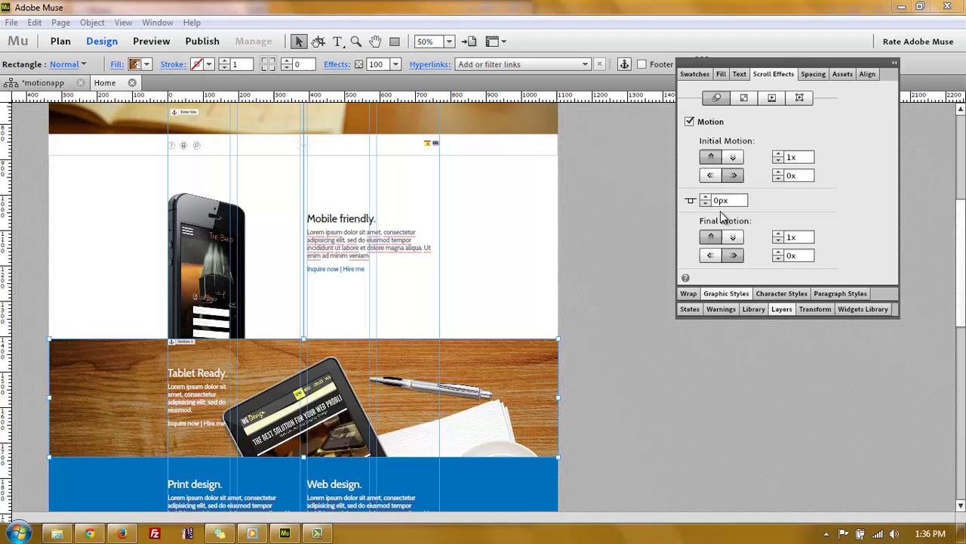
click(798, 155)
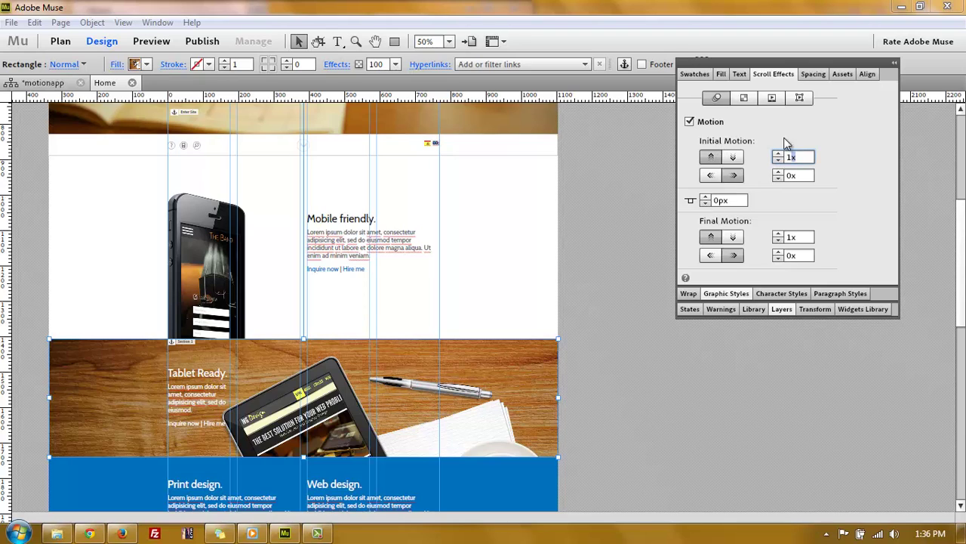
click(710, 237)
click(800, 237)
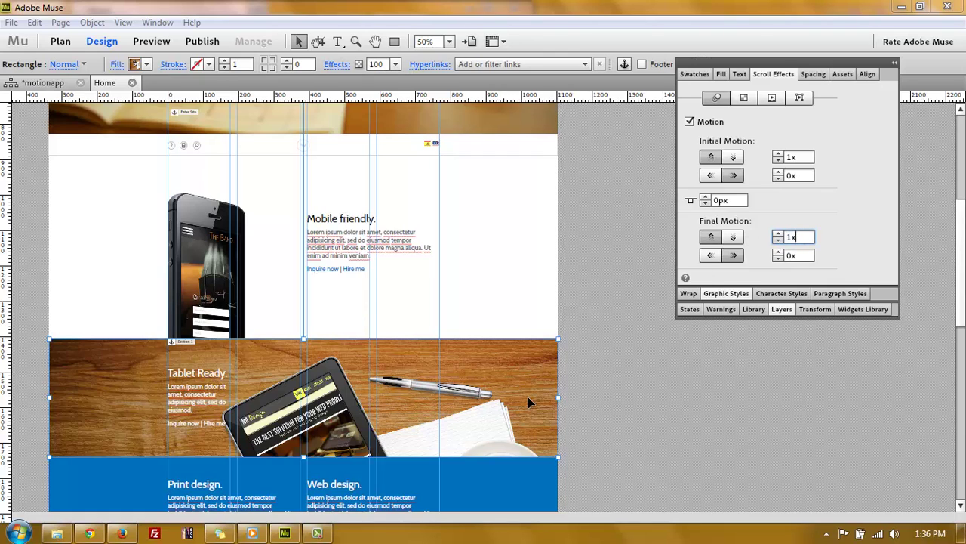
key(Return)
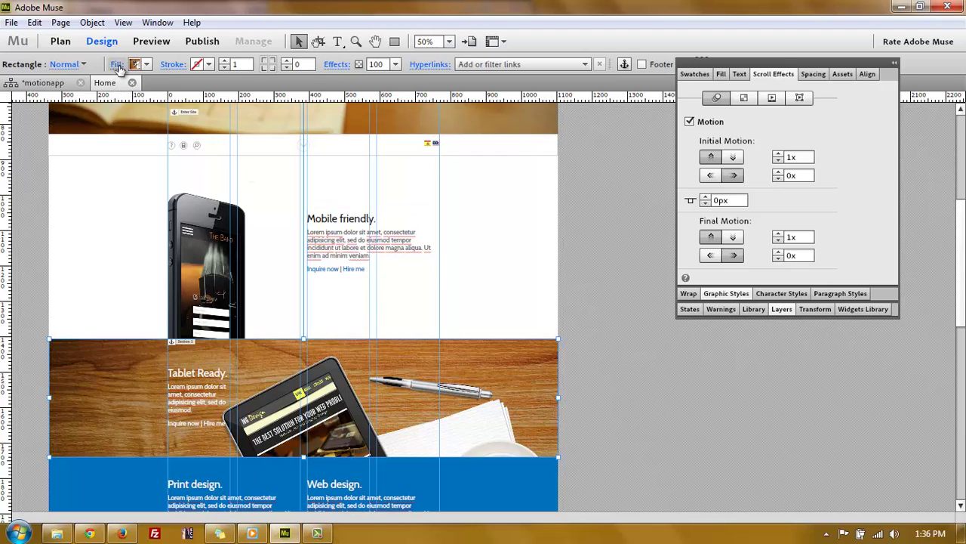
click(117, 67)
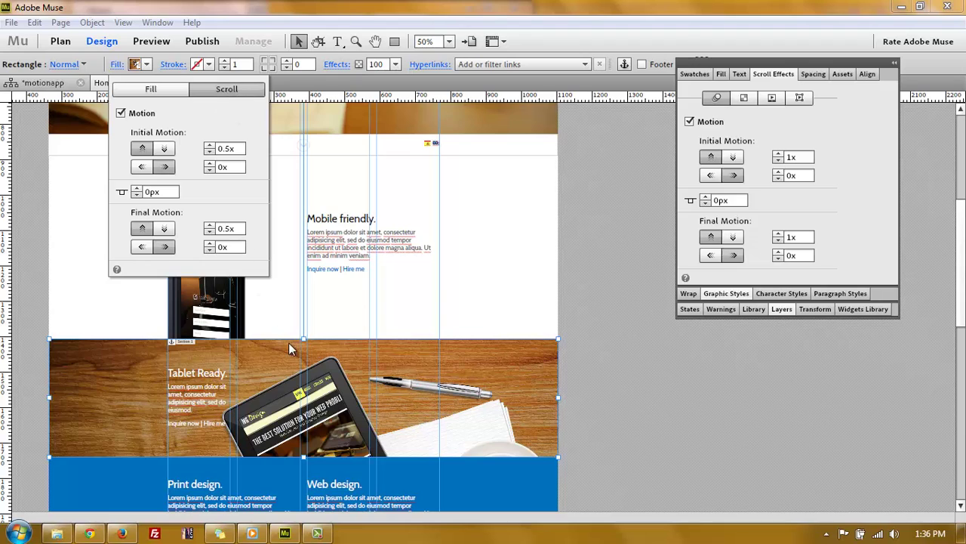
double_click(226, 148)
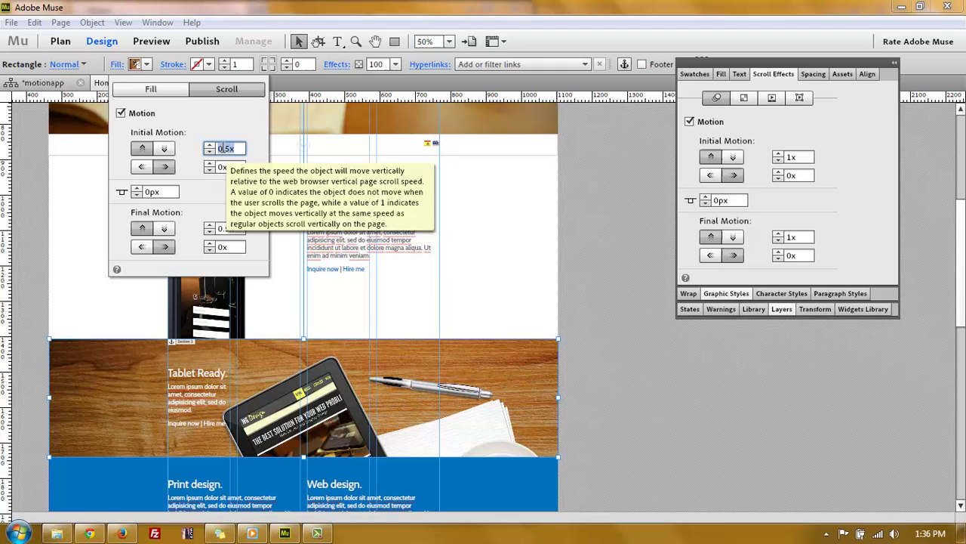
click(239, 150)
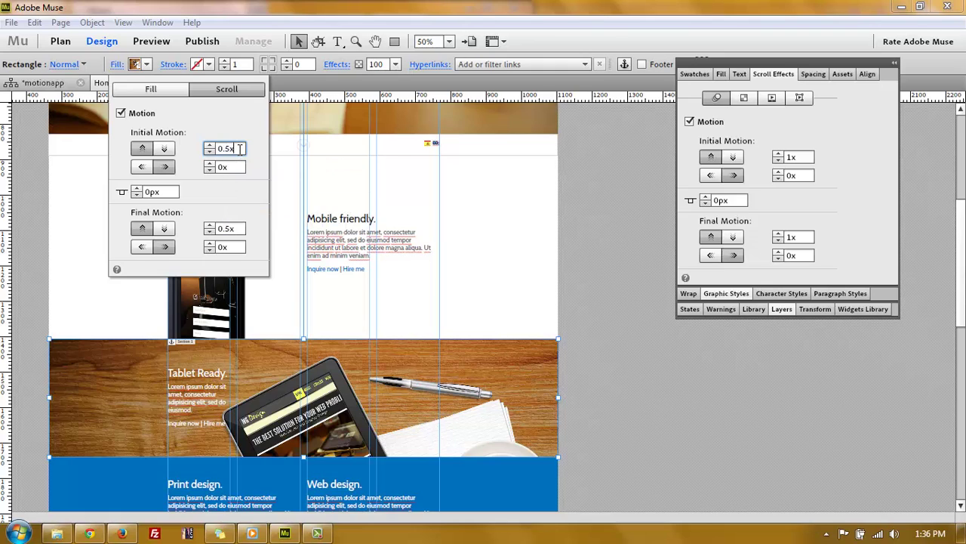
click(800, 156)
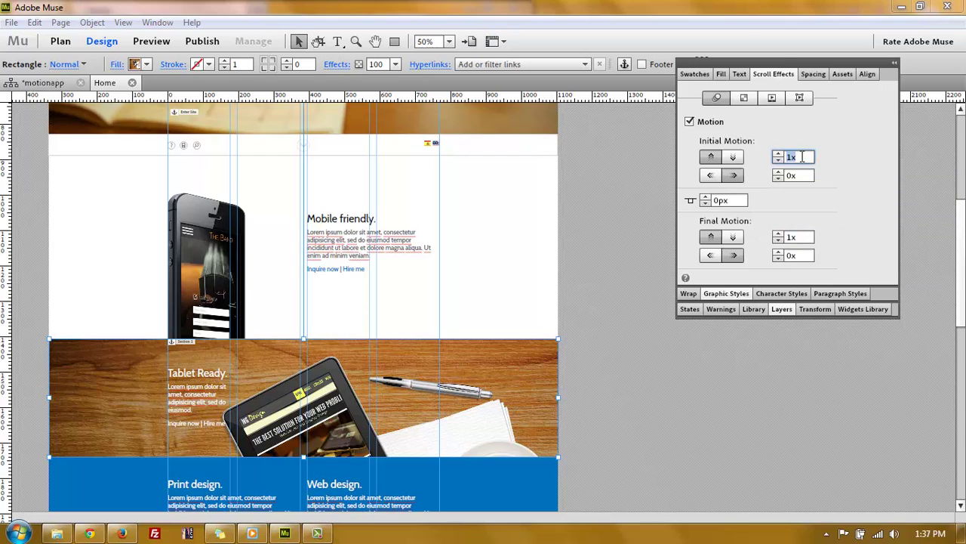
click(610, 308)
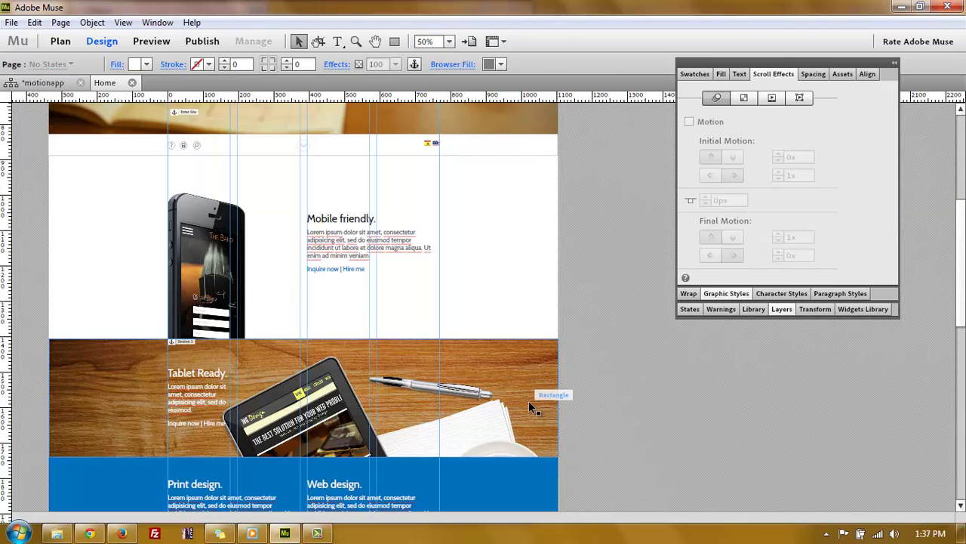
click(532, 397)
click(603, 321)
click(511, 374)
click(609, 309)
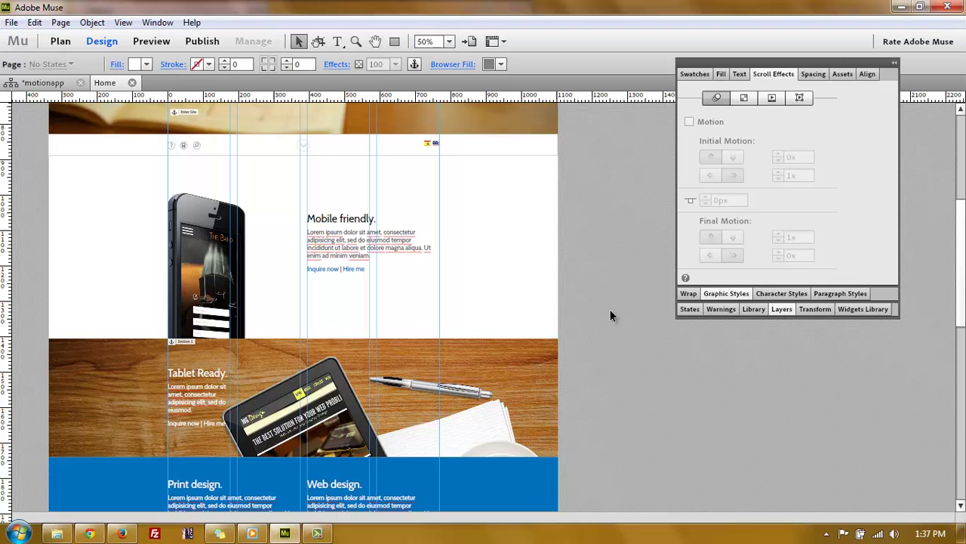
click(555, 373)
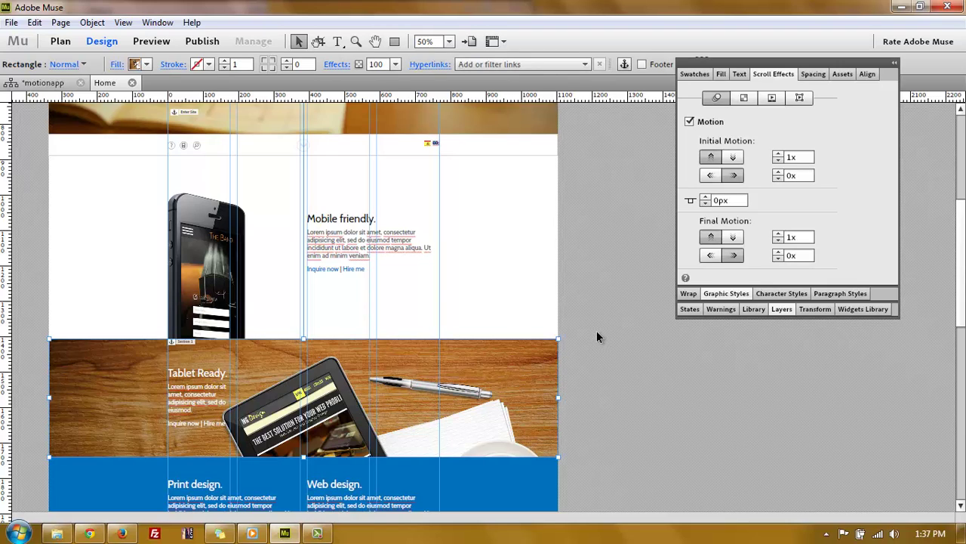
click(596, 334)
click(532, 379)
click(631, 346)
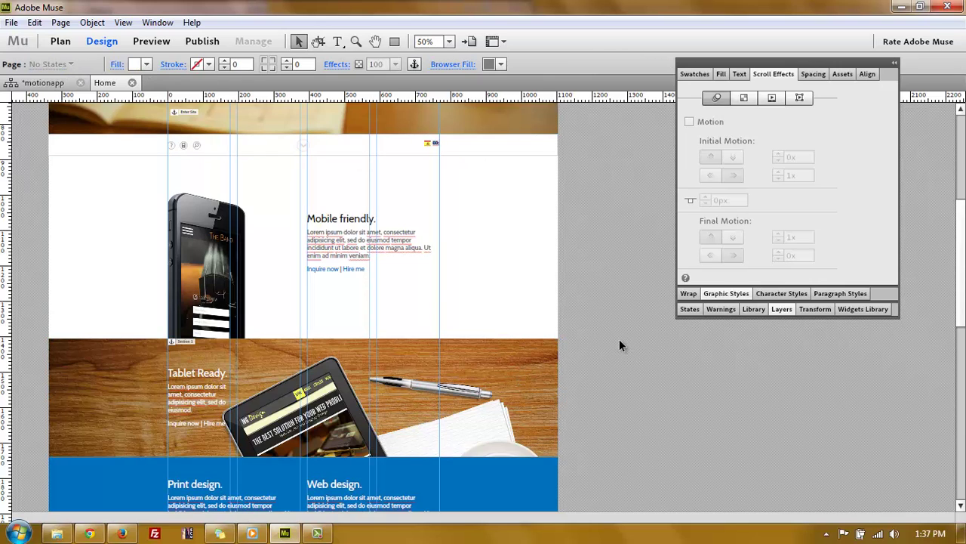